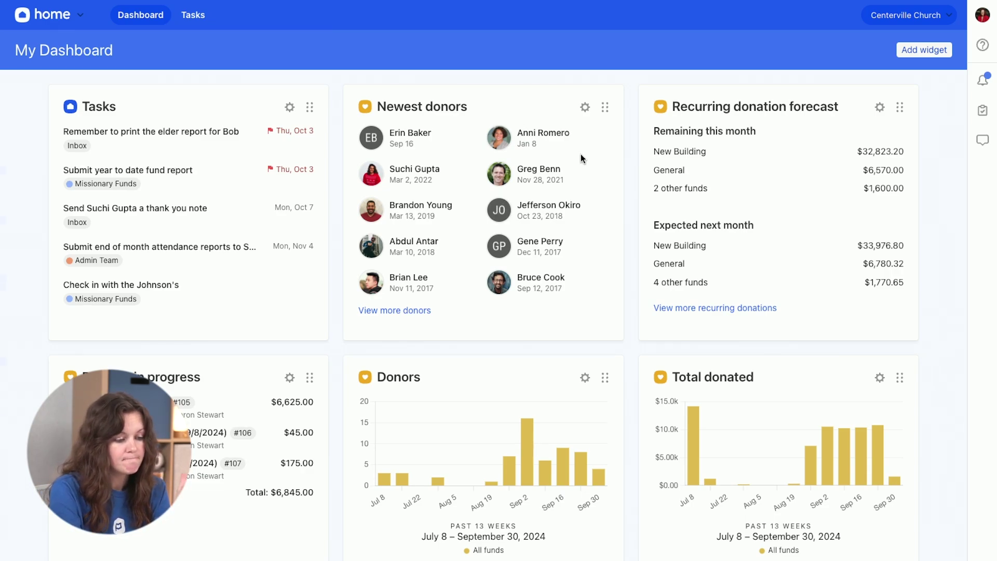
# Scroll My Dashboard to review the Tasks, Newest donors, Batches in progress and donor widgets
pyautogui.scroll(-1, 728, 128)
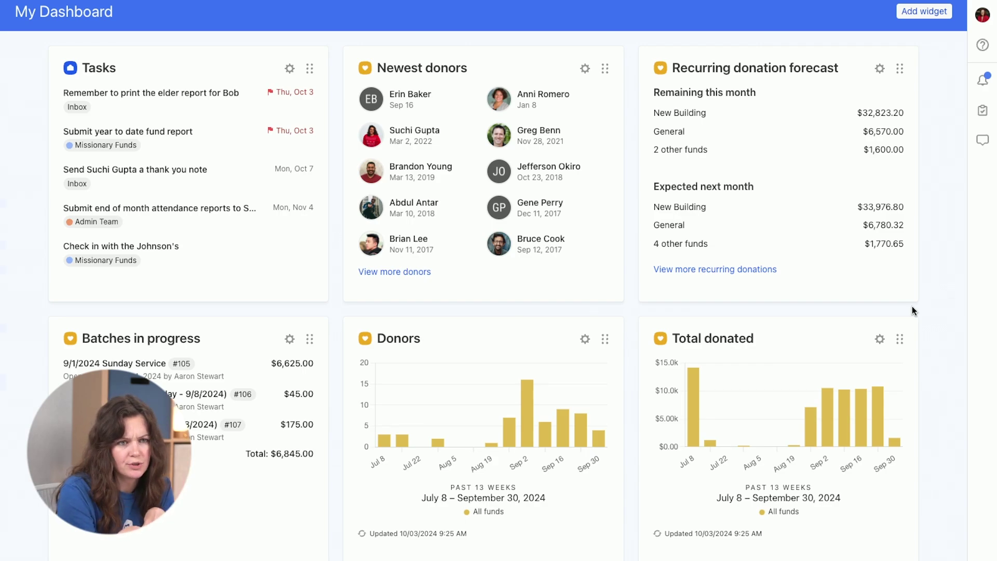
pyautogui.scroll(1, 912, 310)
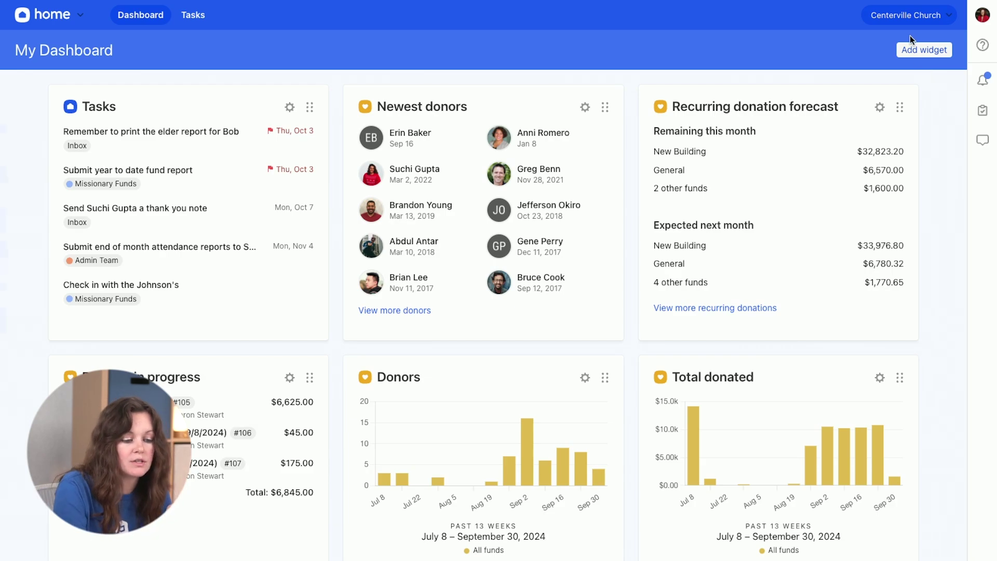
# Add a widget with product Registrations and type Recent registrations to My Dashboard
pyautogui.click(918, 52)
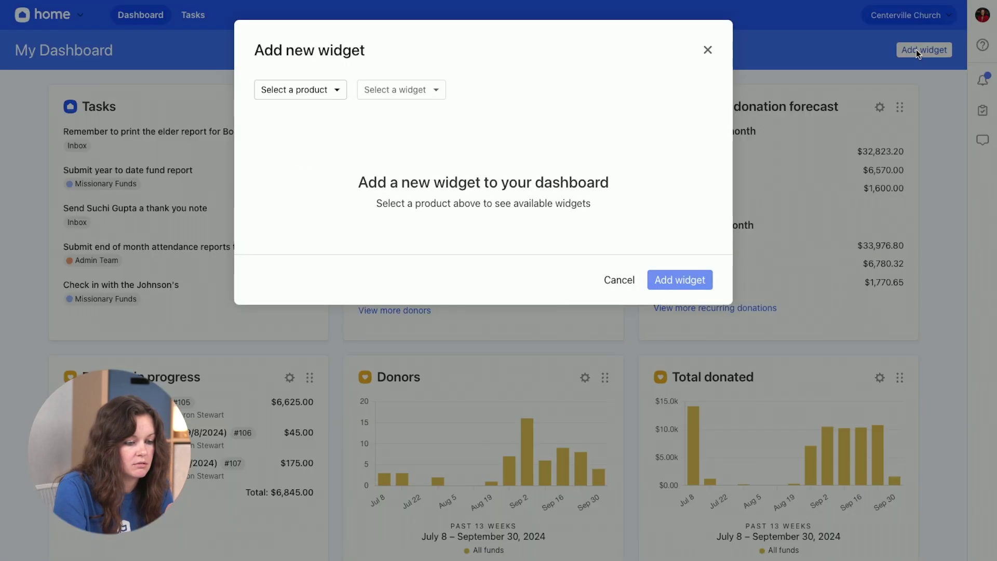
pyautogui.click(334, 93)
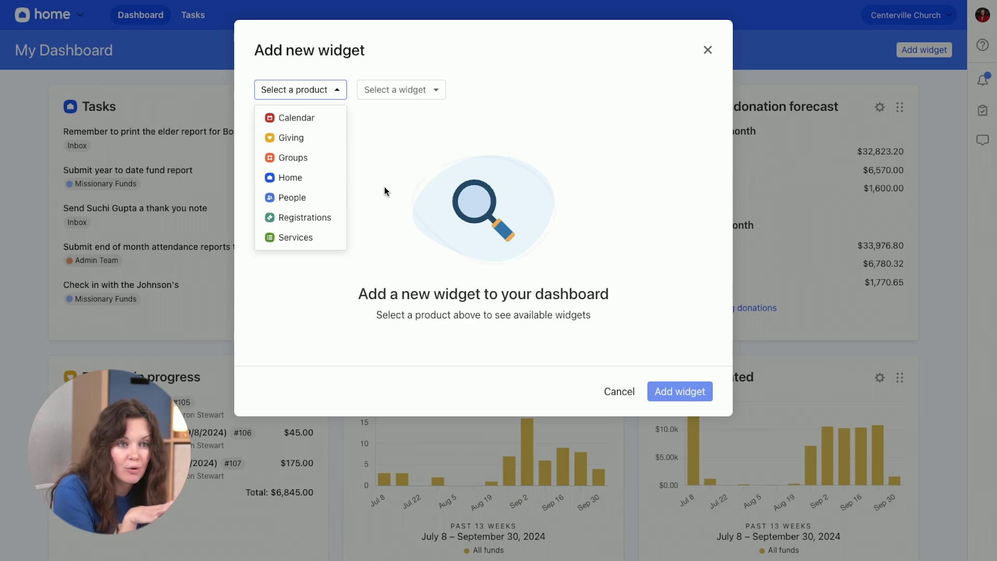
pyautogui.click(299, 198)
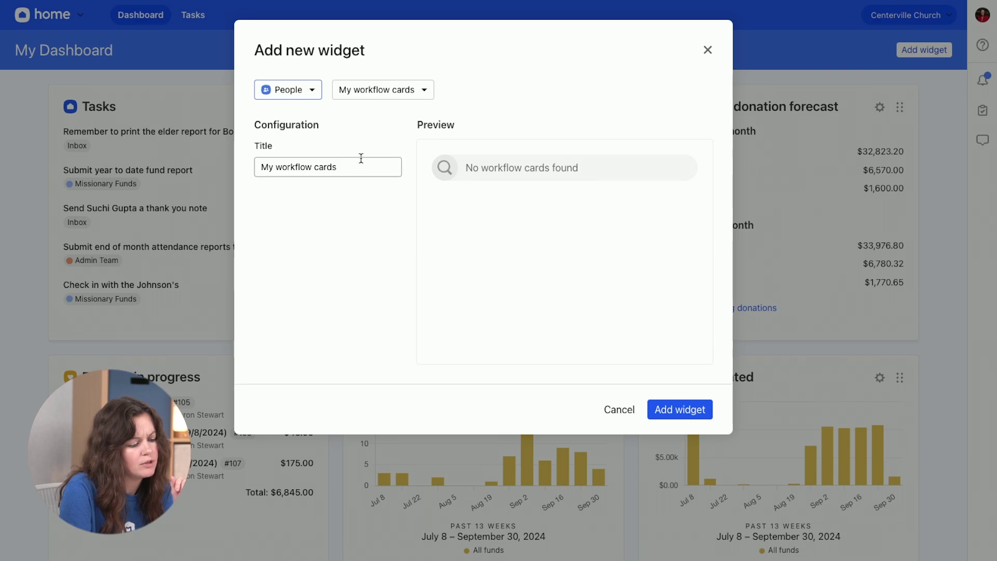
pyautogui.click(415, 96)
pyautogui.click(415, 96)
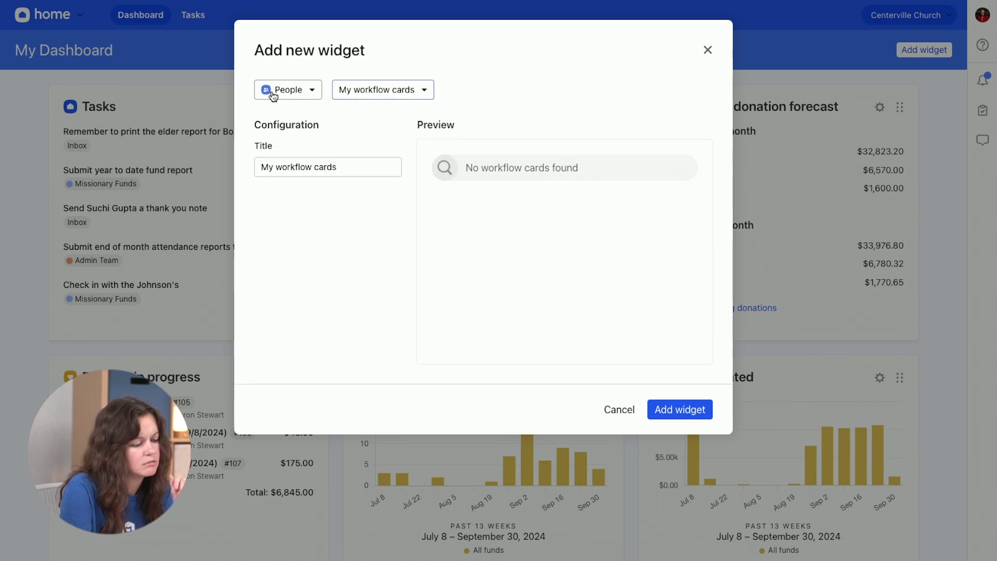
pyautogui.click(287, 95)
pyautogui.click(296, 224)
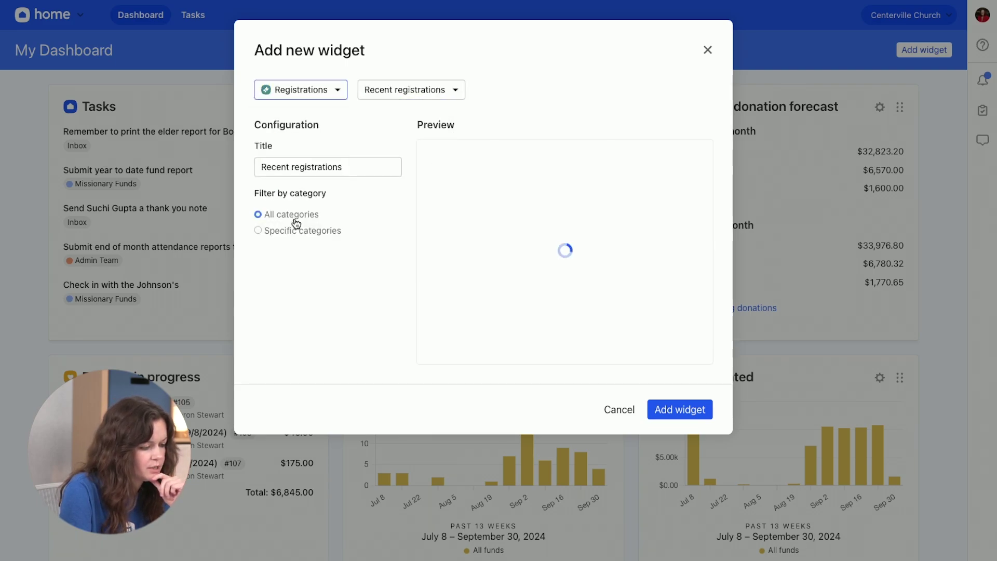
pyautogui.click(424, 95)
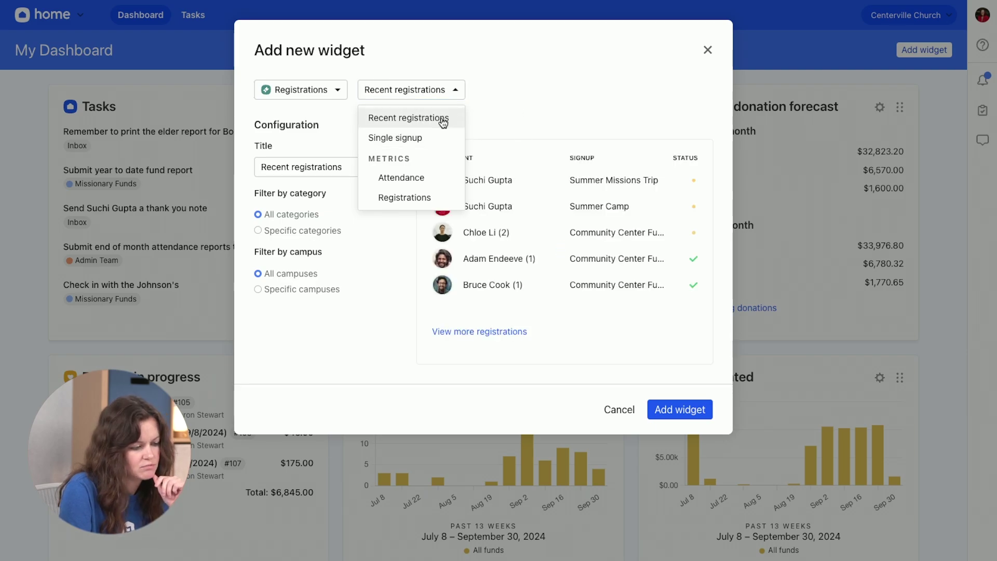
pyautogui.click(439, 120)
pyautogui.click(670, 409)
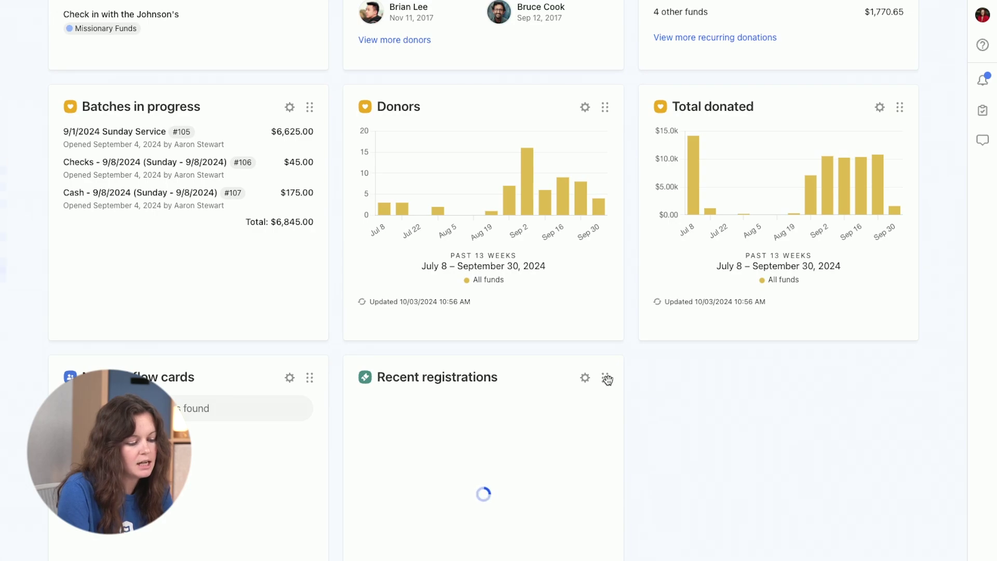
# Drag the Recent registrations widget up beside Batches in progress in the middle column
pyautogui.scroll(-2, 606, 378)
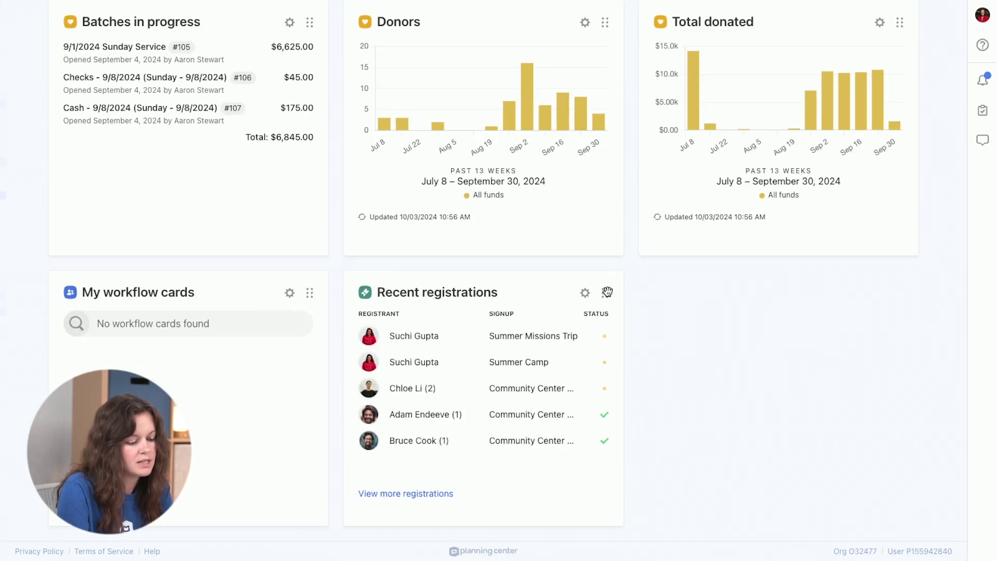
pyautogui.scroll(3, 607, 292)
pyautogui.moveTo(608, 403); pyautogui.dragTo(628, 127)
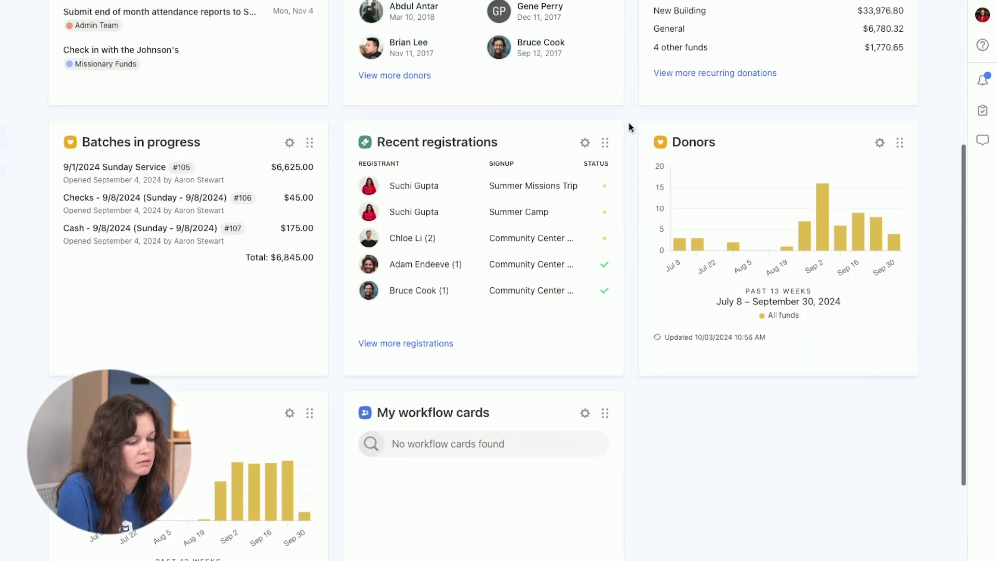
pyautogui.scroll(5, 628, 124)
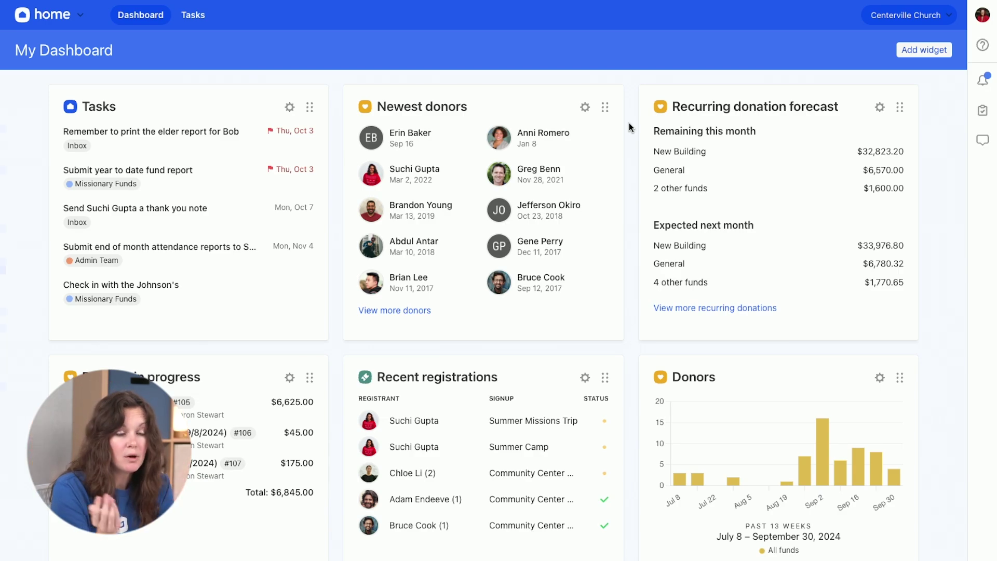
# On the Tasks page, sort My tasks by List and open 09/30 - Weekly Finance Tasks
pyautogui.click(187, 20)
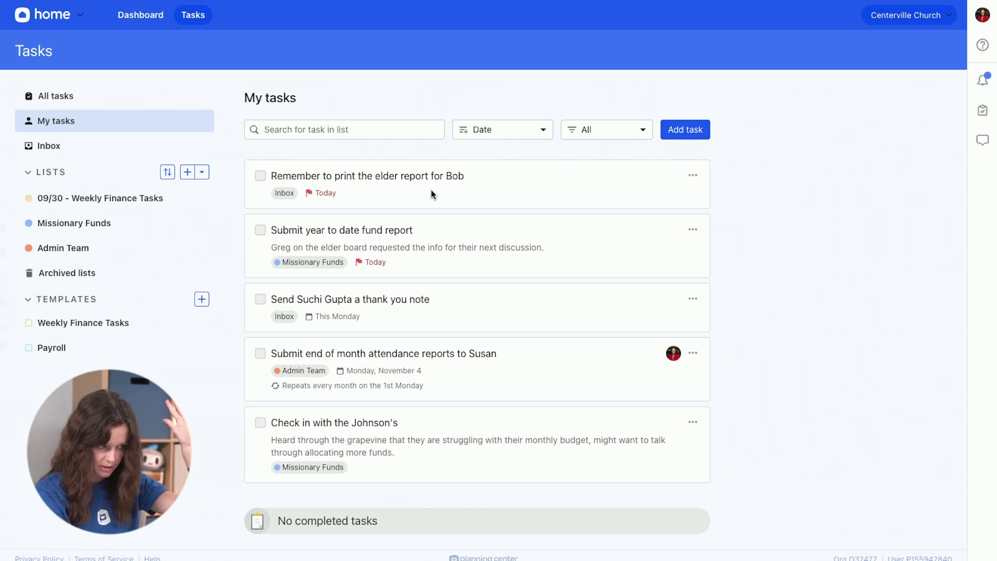
pyautogui.click(517, 135)
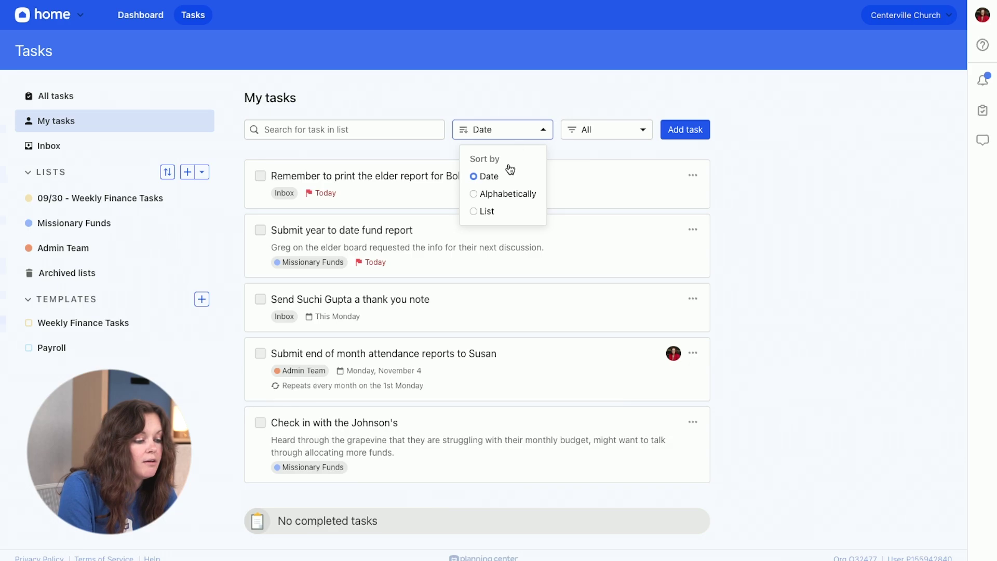
pyautogui.click(484, 210)
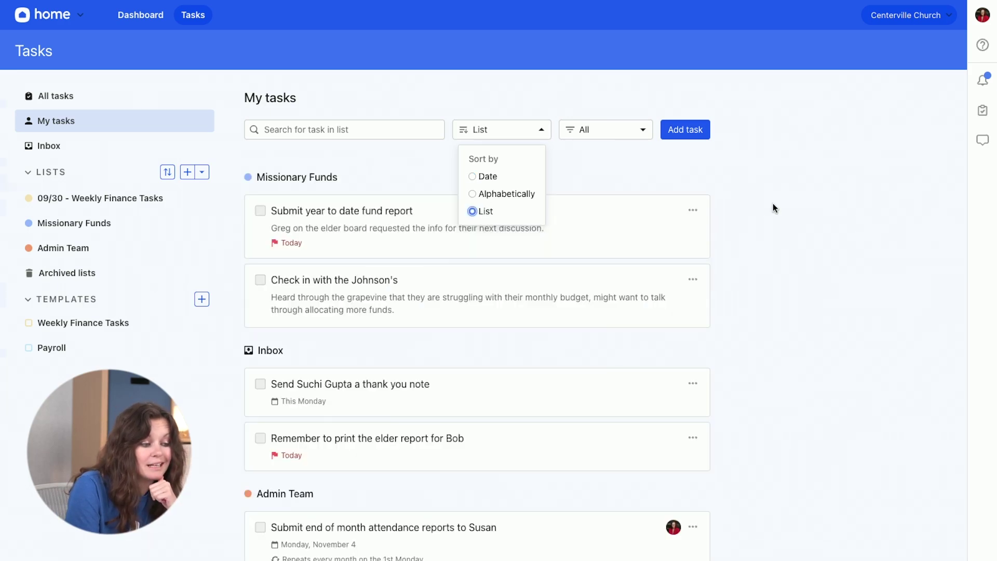
pyautogui.click(702, 182)
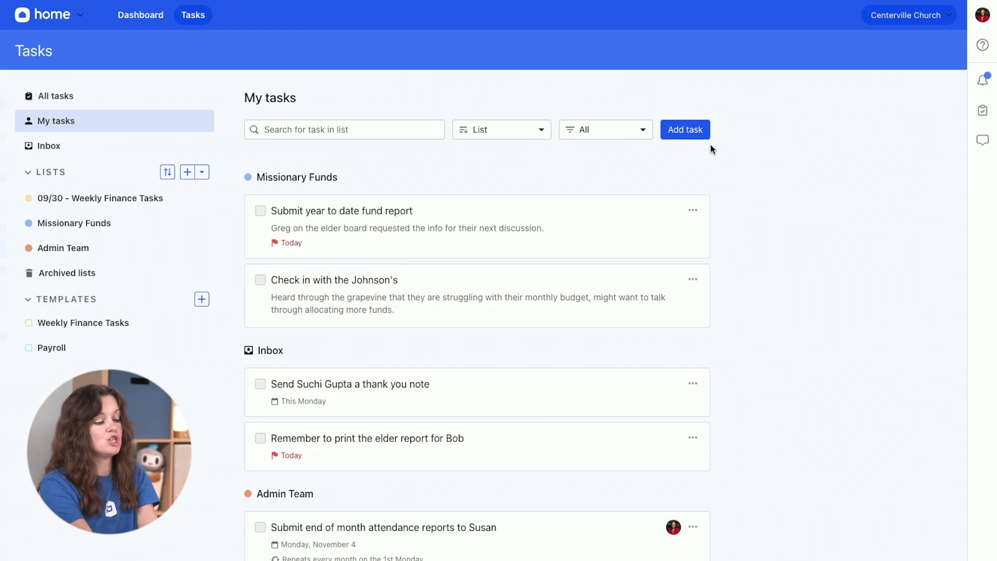
pyautogui.scroll(-2, 710, 144)
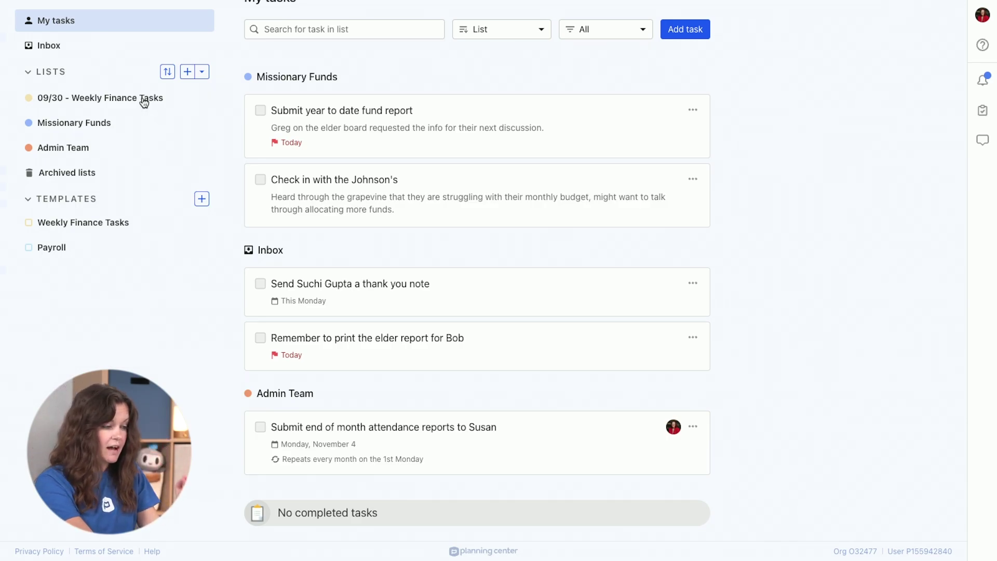
pyautogui.click(142, 98)
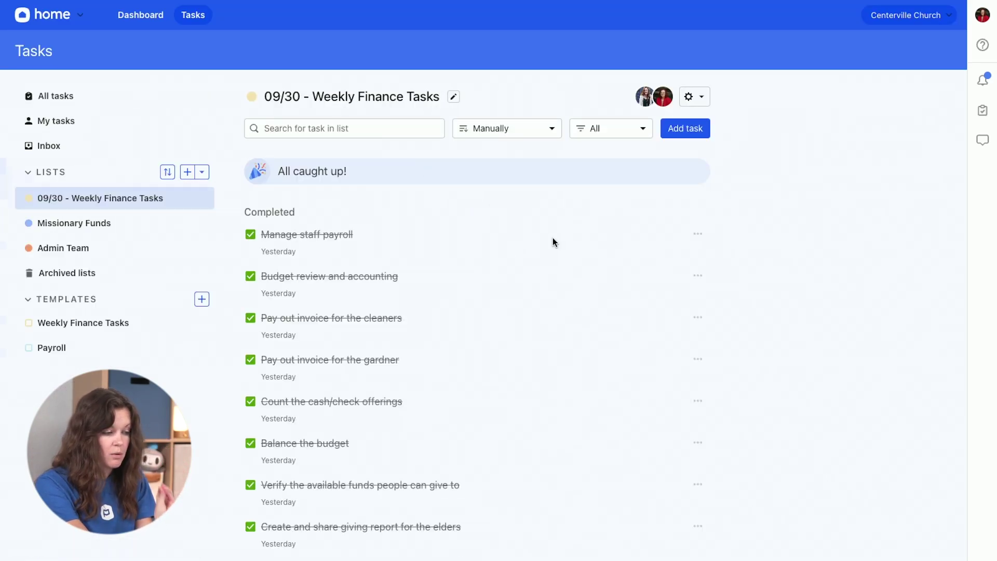
# Review the completed 09/30 - Weekly Finance Tasks list, then view the Admin Team list's six tasks
pyautogui.scroll(-1, 553, 241)
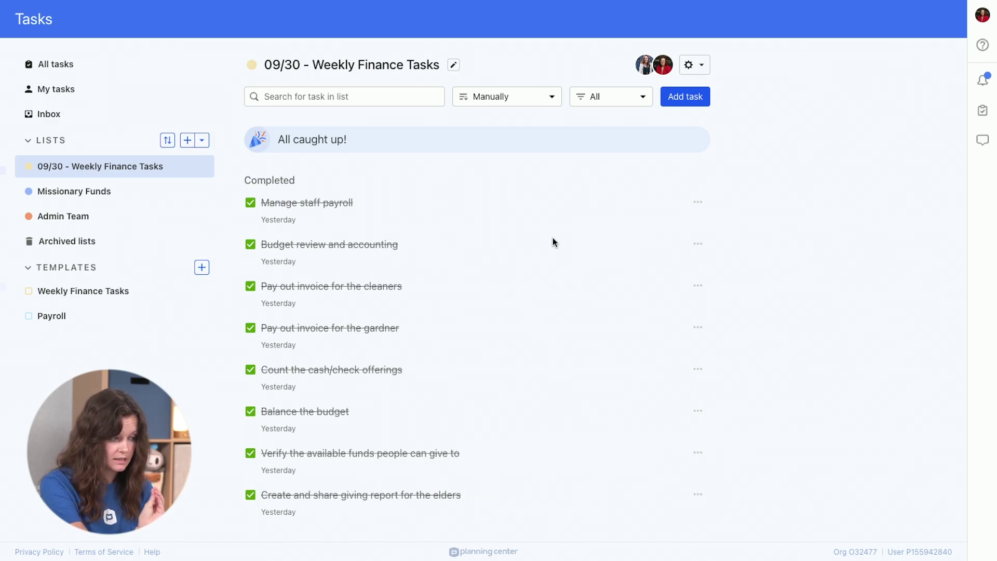
pyautogui.scroll(1, 583, 179)
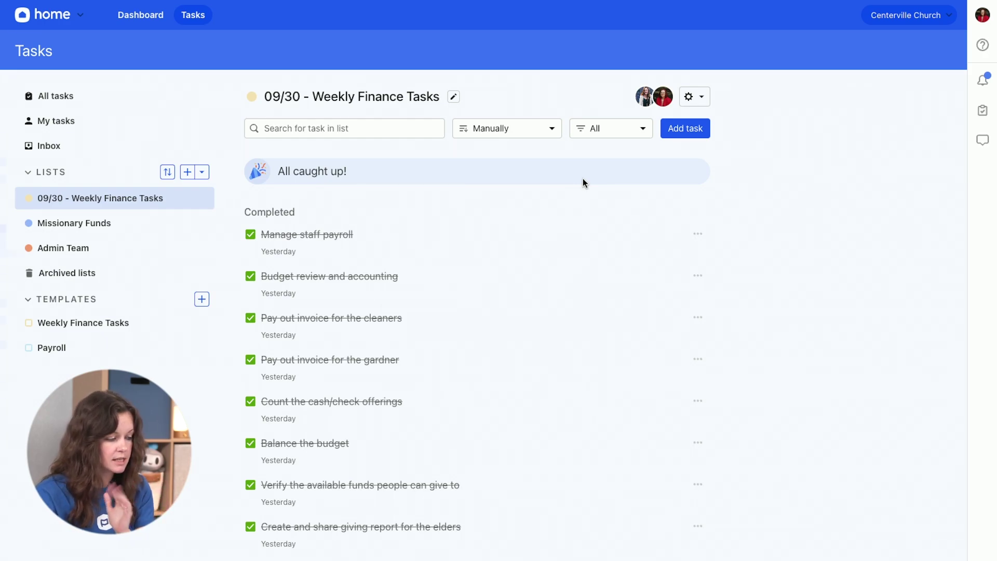
pyautogui.click(79, 247)
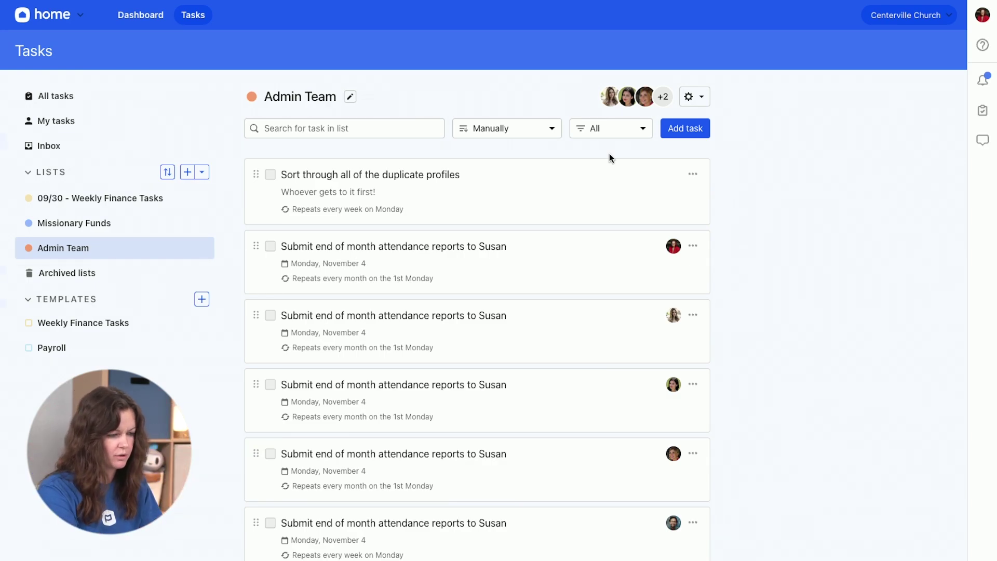
pyautogui.scroll(-2, 750, 275)
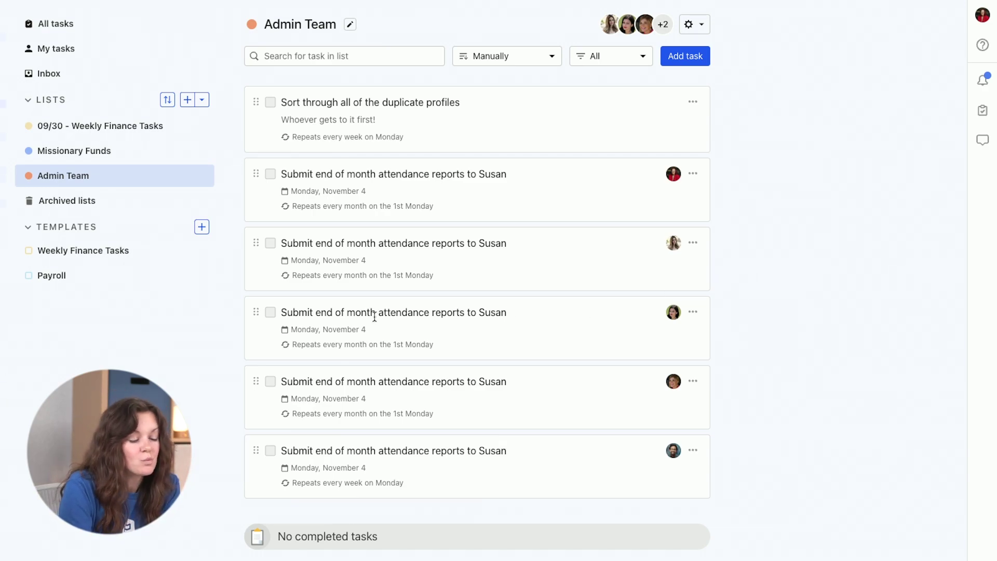
# Open the Weekly Finance Tasks template, review its six tasks, and show the create-from-template options
pyautogui.click(99, 257)
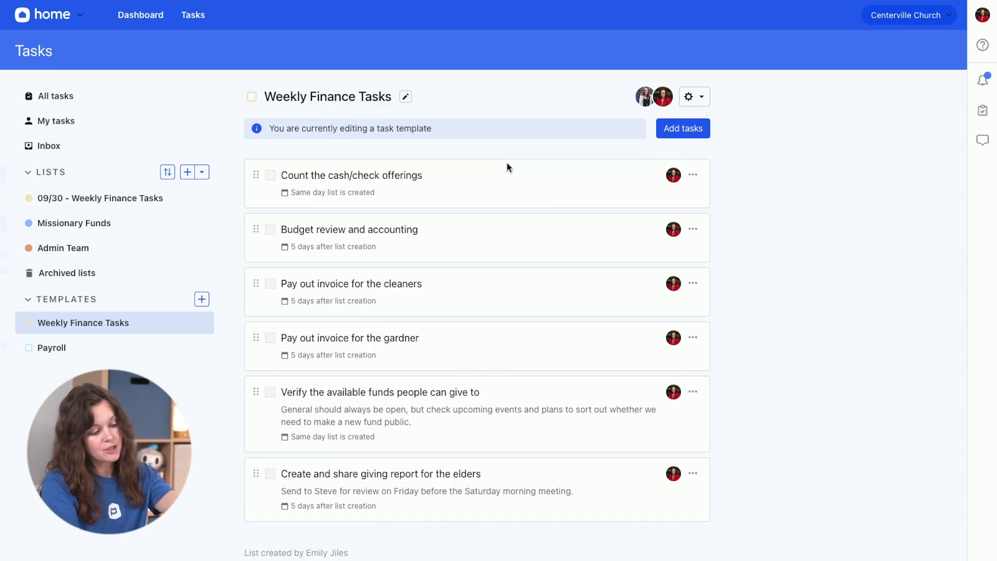
pyautogui.scroll(-1, 507, 163)
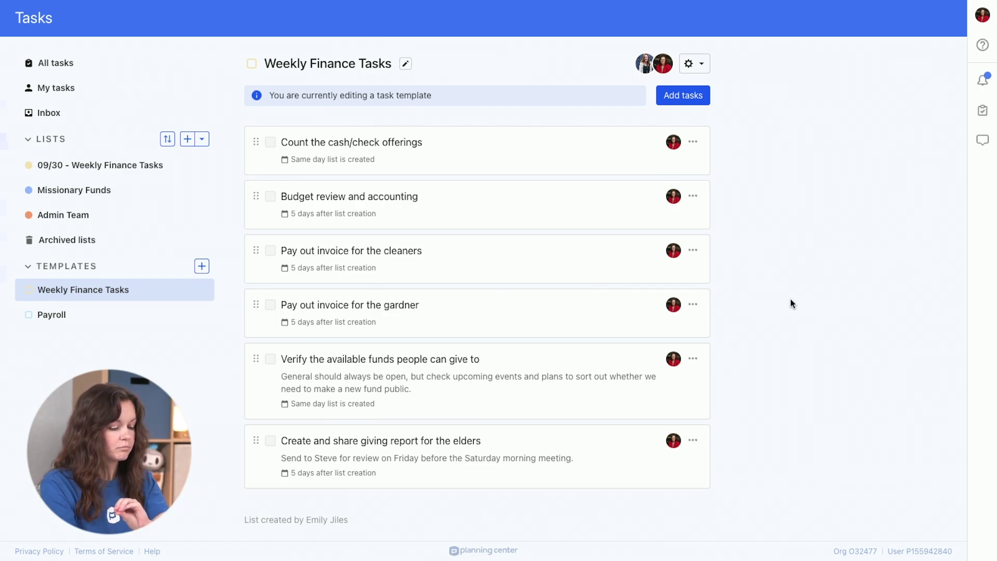
pyautogui.scroll(1, 791, 300)
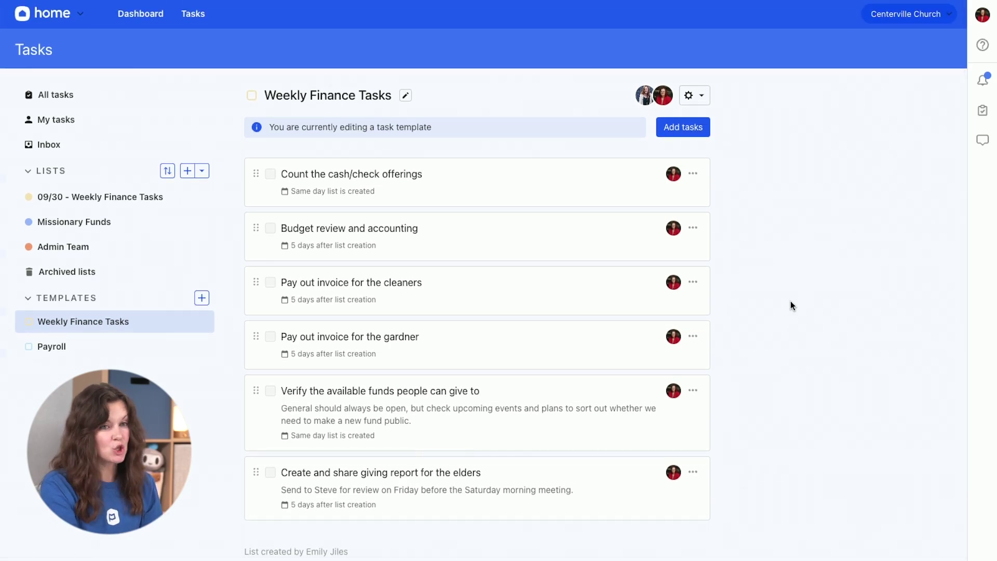
pyautogui.click(206, 173)
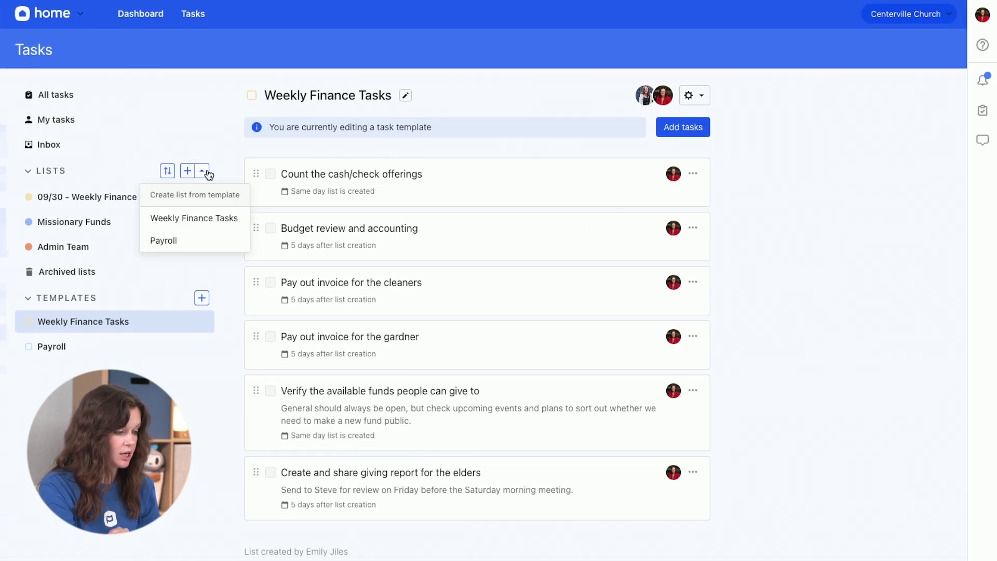
# Create a list from the Weekly Finance Tasks template and review its six tasks due Today or This Tuesday
pyautogui.click(209, 220)
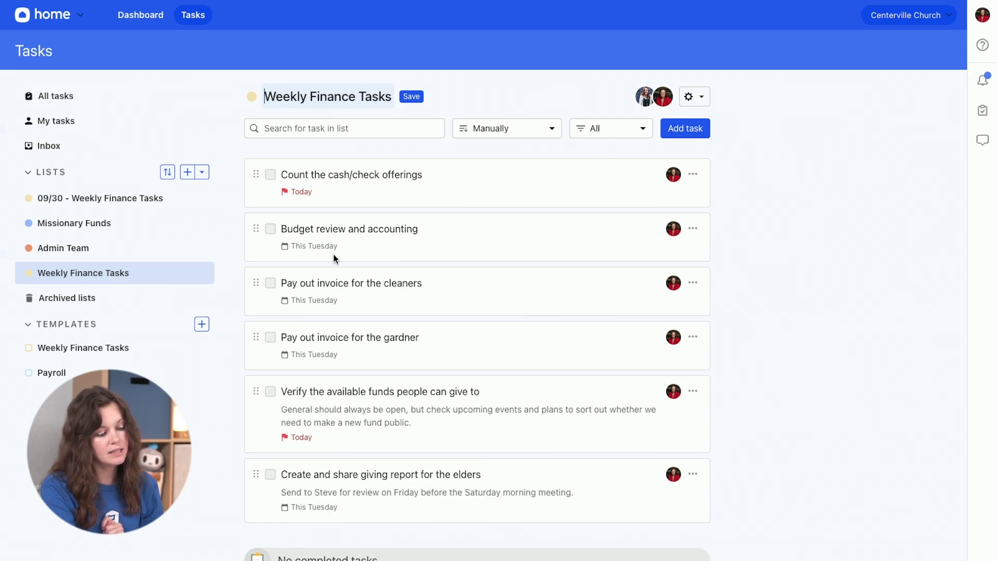
pyautogui.scroll(-1, 309, 294)
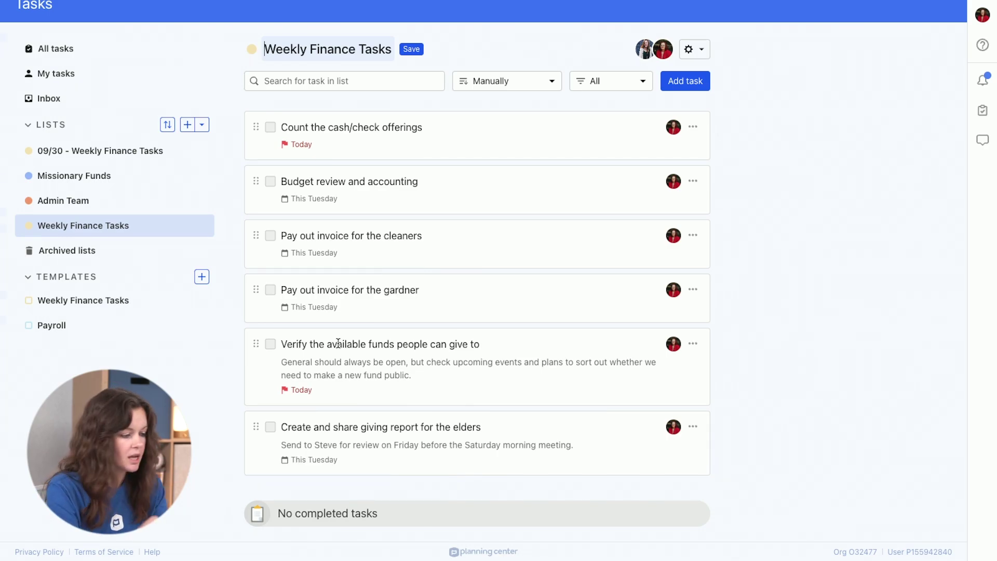
pyautogui.scroll(1, 597, 141)
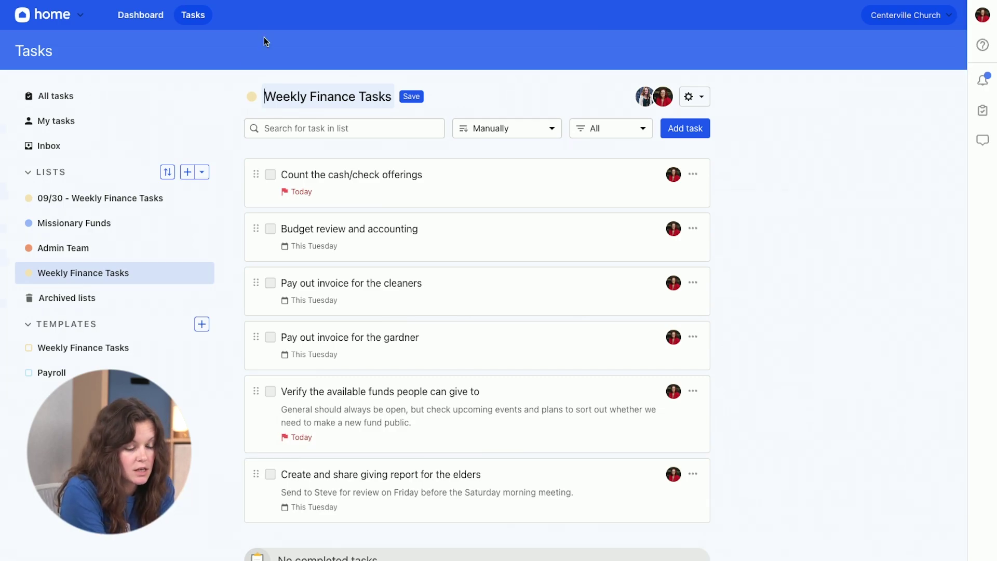
pyautogui.click(684, 133)
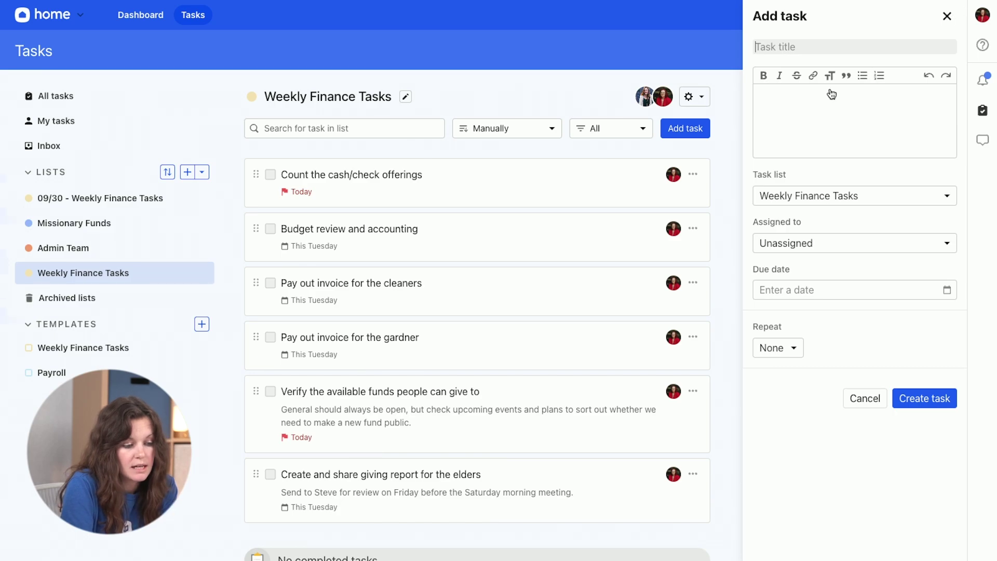
pyautogui.click(946, 16)
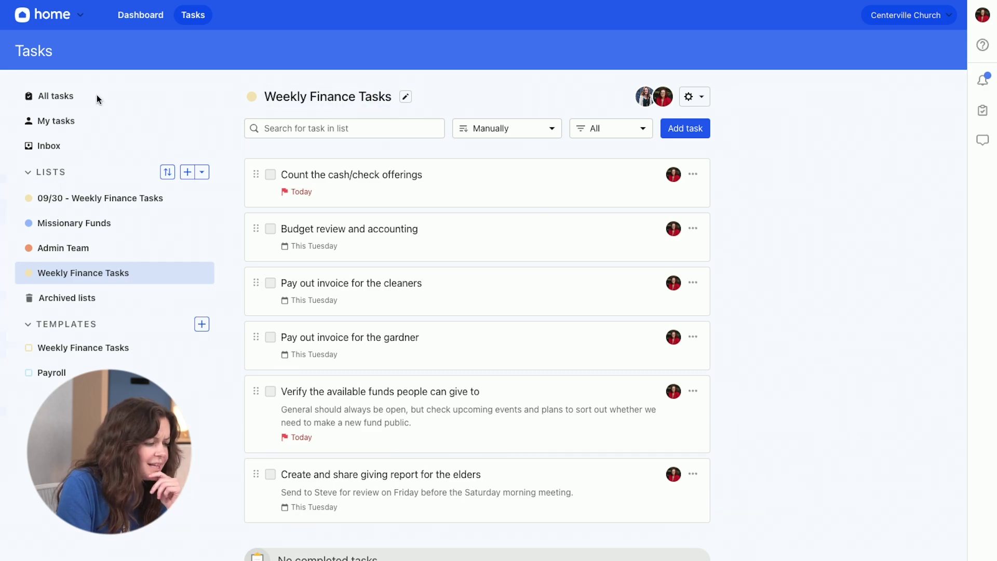
pyautogui.click(52, 15)
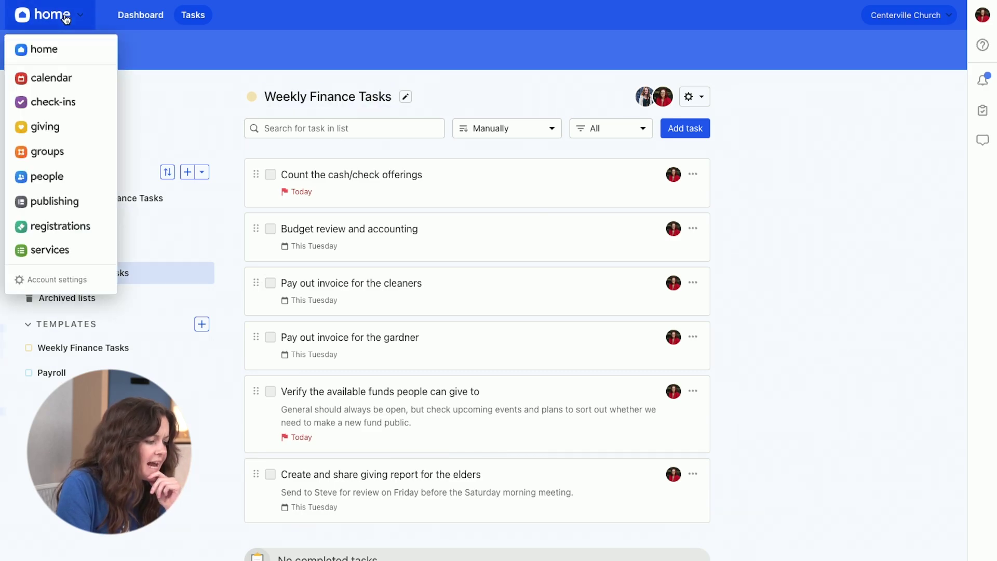
# Switch to Giving and open Manage > Automations to see the four active automations
pyautogui.click(52, 128)
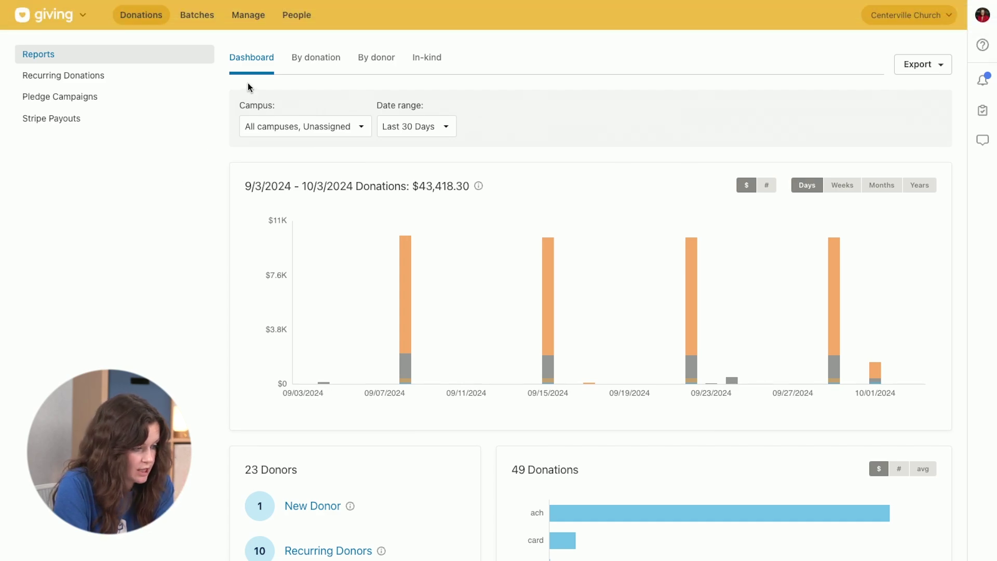
pyautogui.click(252, 14)
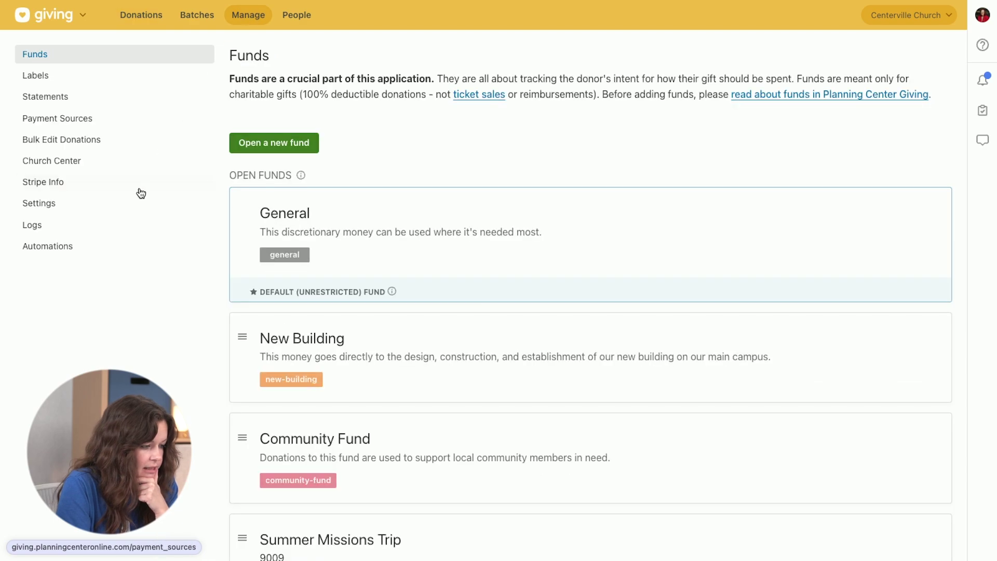
pyautogui.click(60, 256)
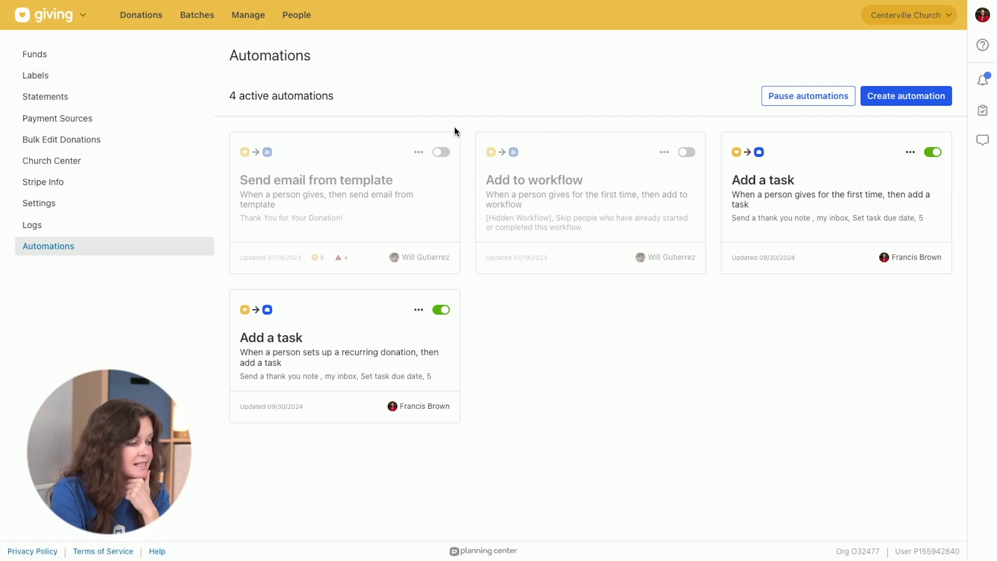
# Switch to Registrations, dismiss the welcome video, and scroll through the 16 active signups
pyautogui.click(83, 15)
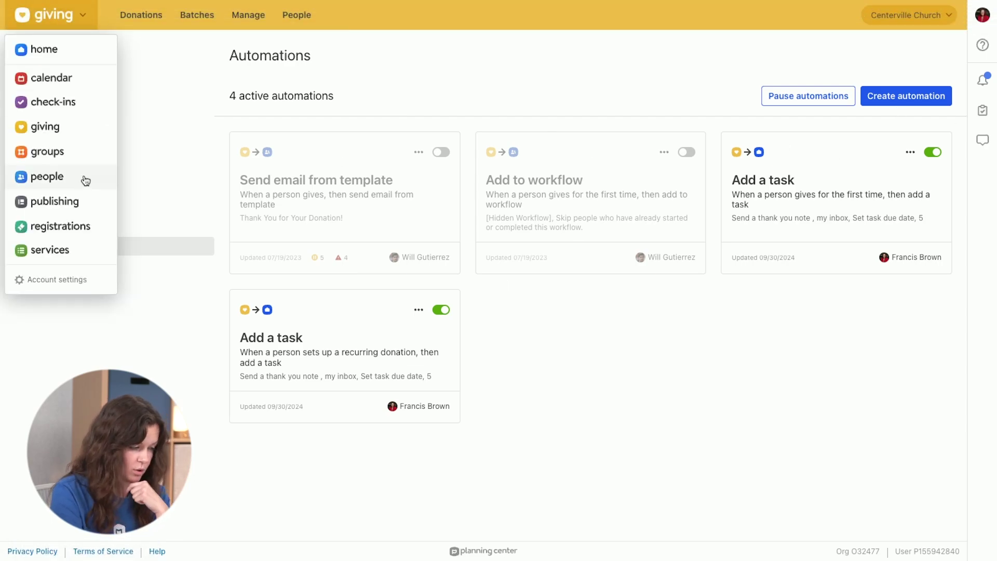
pyautogui.click(65, 230)
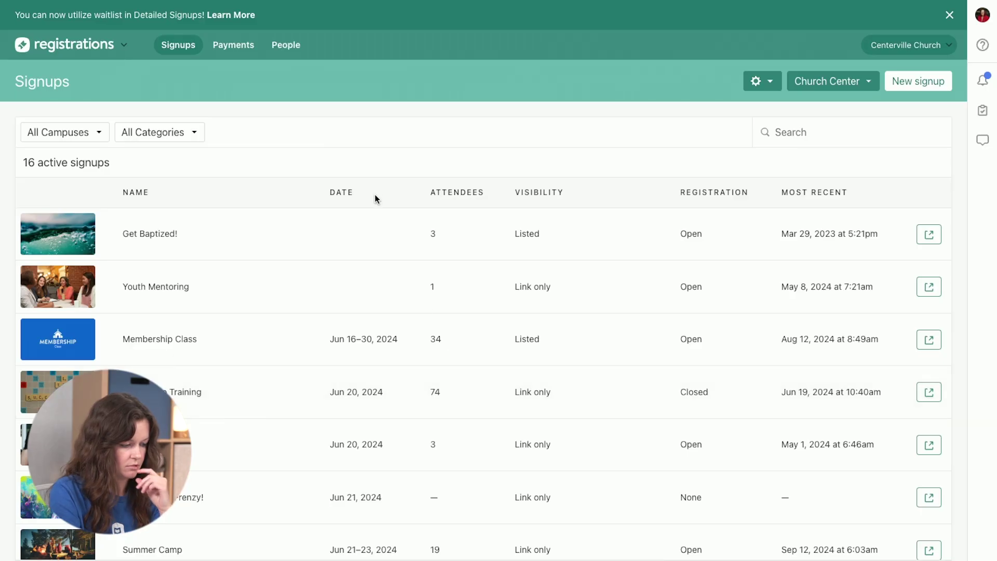
pyautogui.click(540, 409)
pyautogui.scroll(-4, 203, 310)
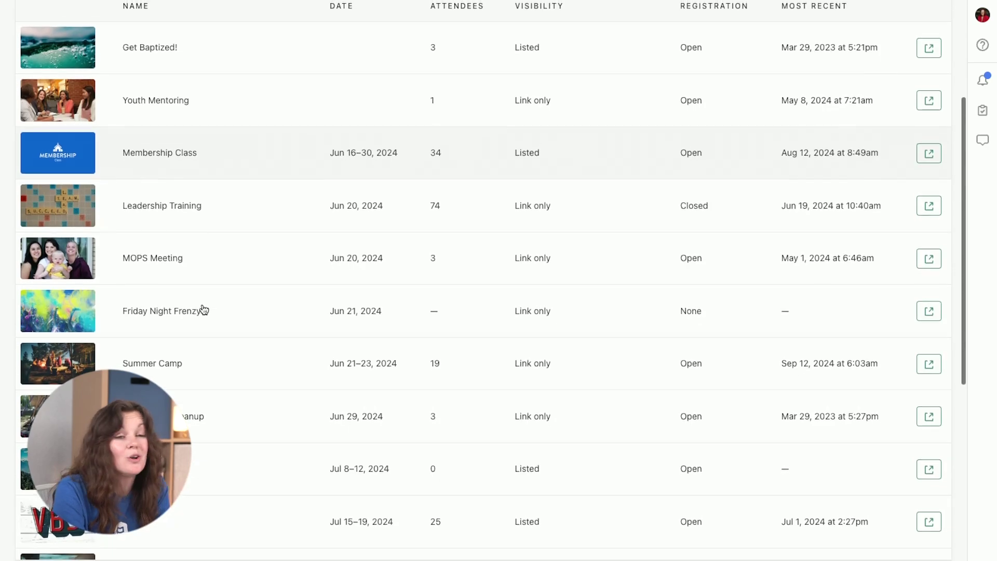
pyautogui.scroll(4, 203, 310)
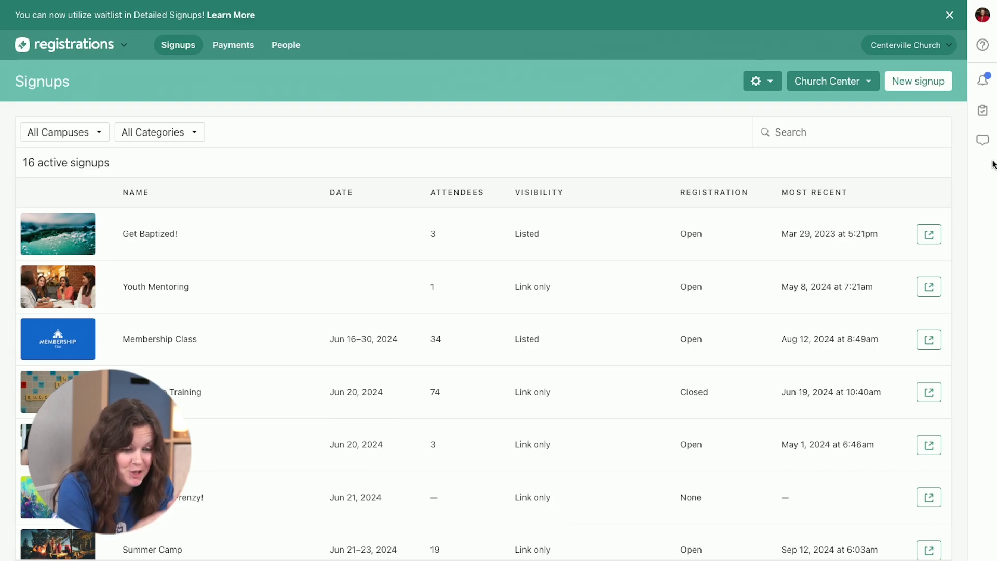
# Check notifications and personal tasks, filter To do to Inbox, then open the Chat panel
pyautogui.click(982, 81)
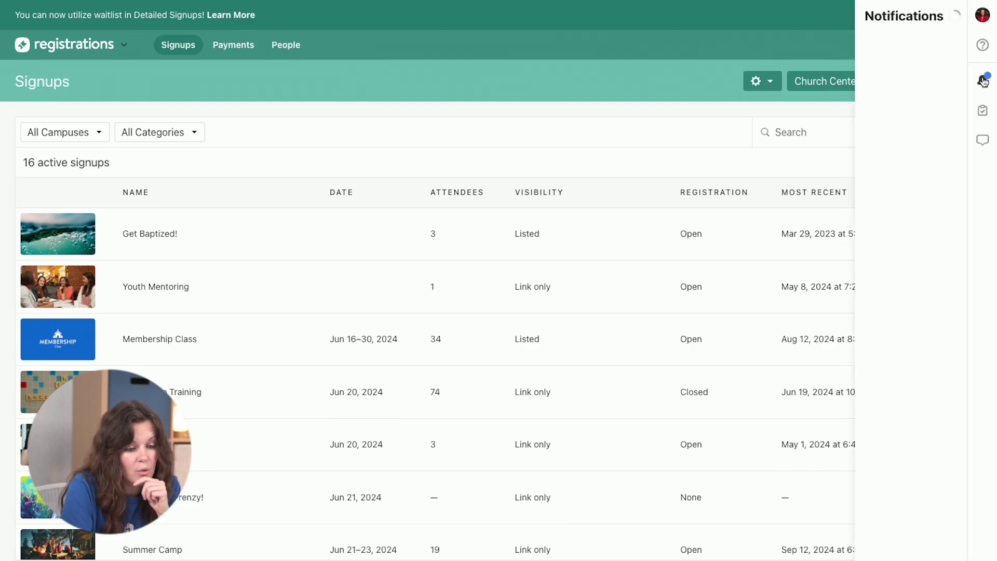
pyautogui.click(982, 110)
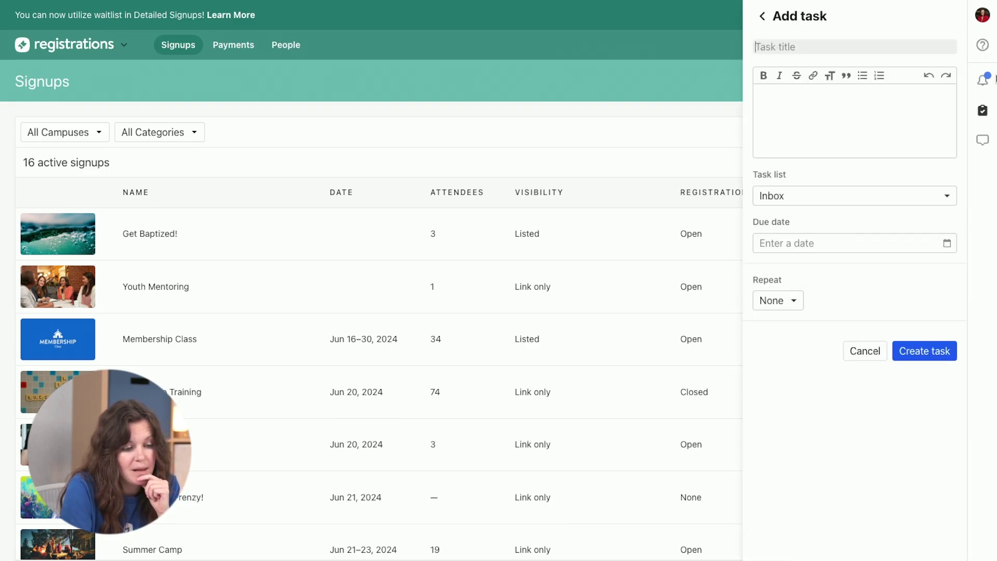
pyautogui.click(762, 16)
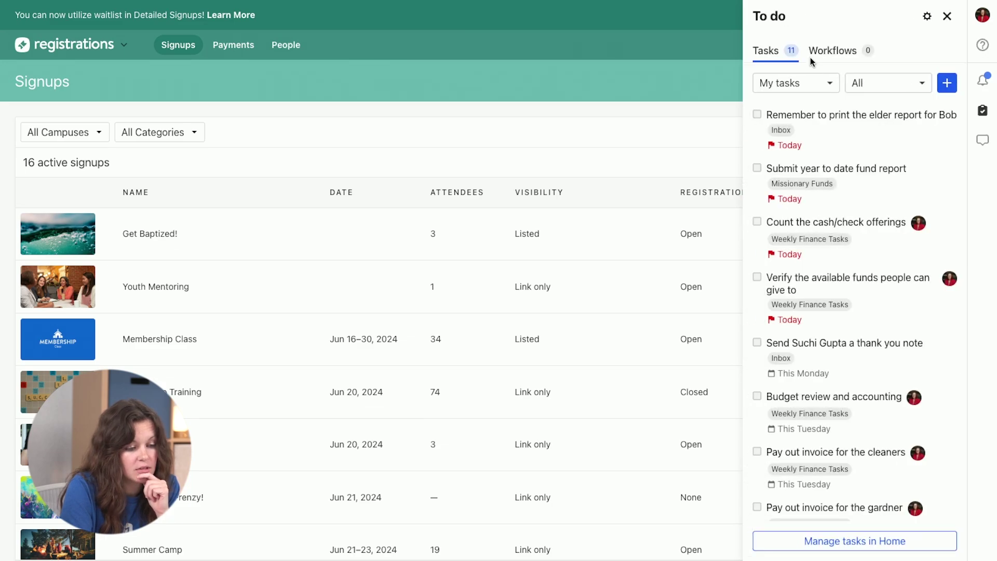
pyautogui.click(830, 87)
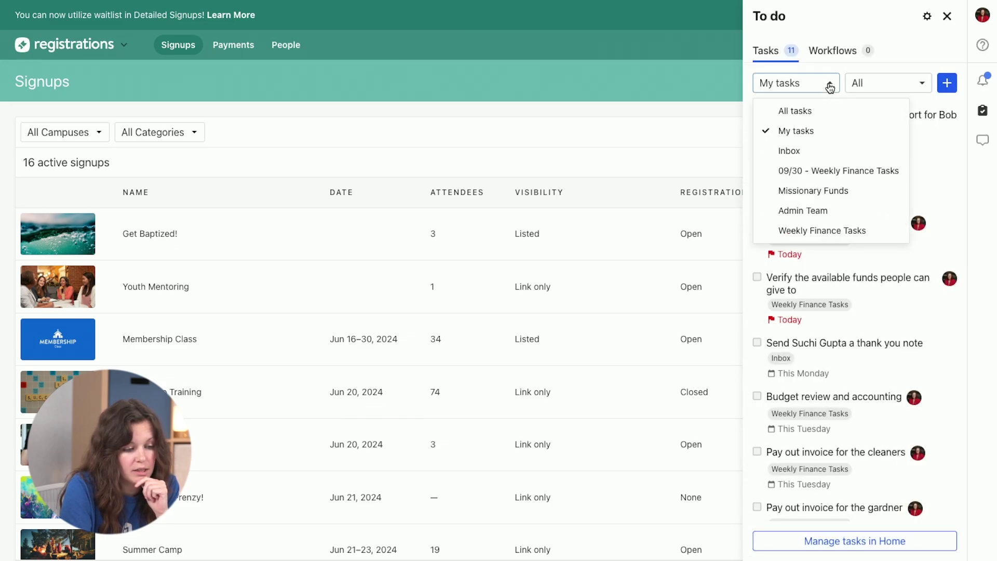
pyautogui.click(790, 154)
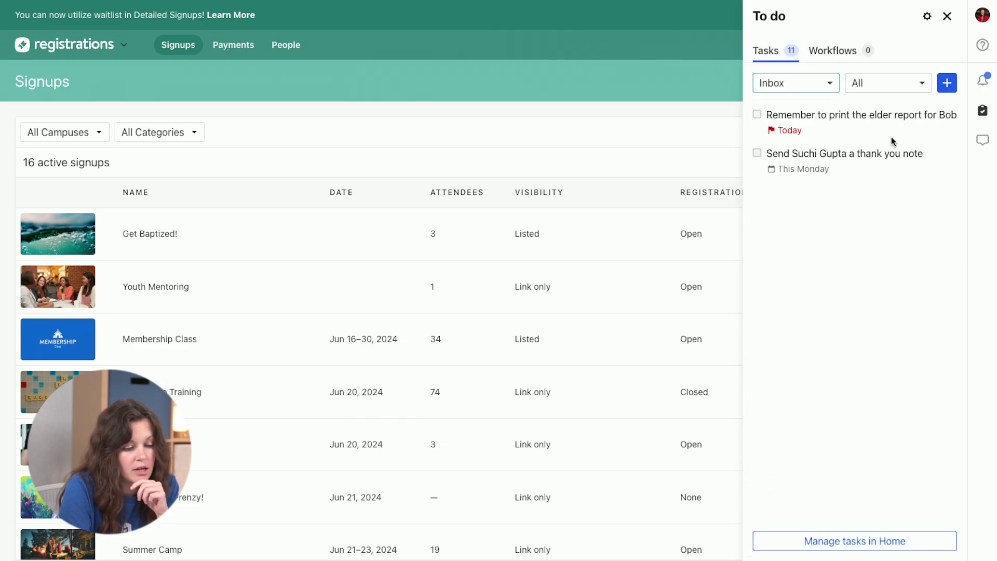
pyautogui.click(983, 142)
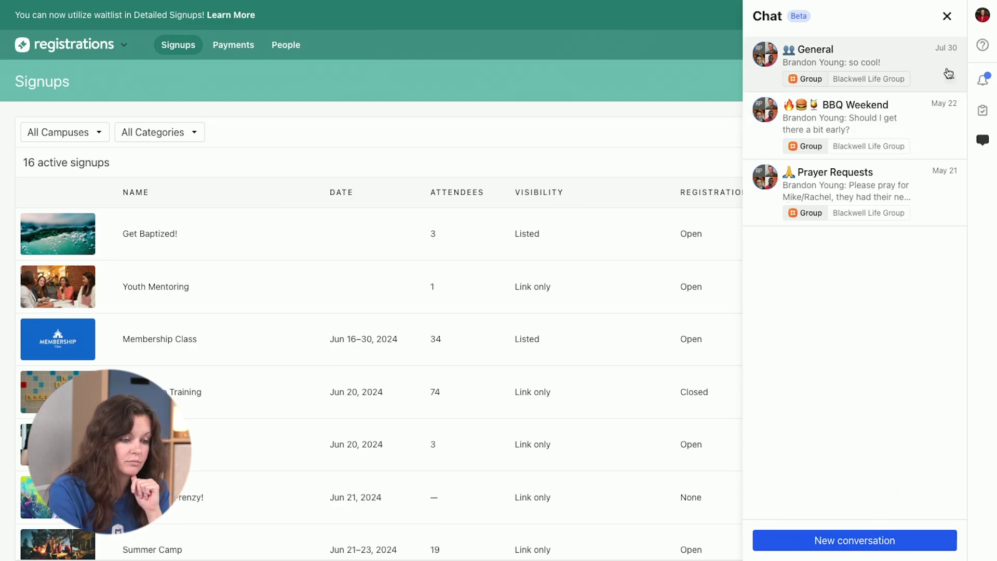
# Close the Chat panel and switch from Registrations back to the Home app's My Dashboard
pyautogui.click(946, 16)
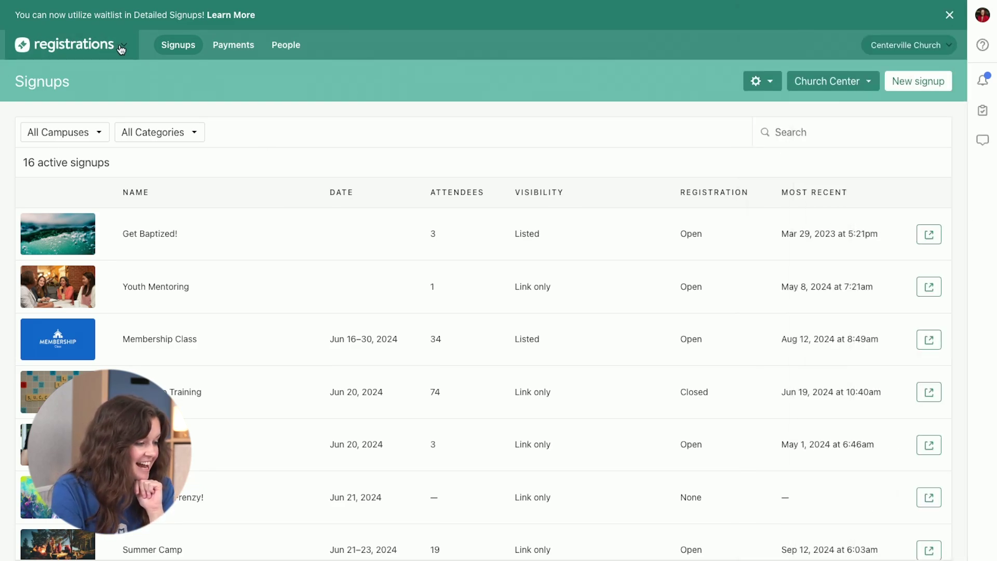
pyautogui.click(62, 45)
pyautogui.click(35, 80)
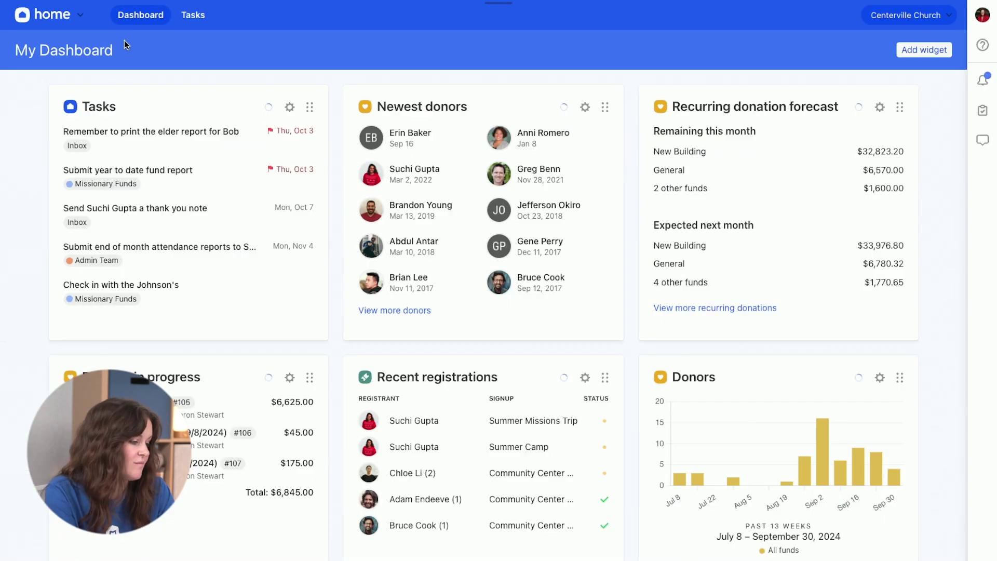